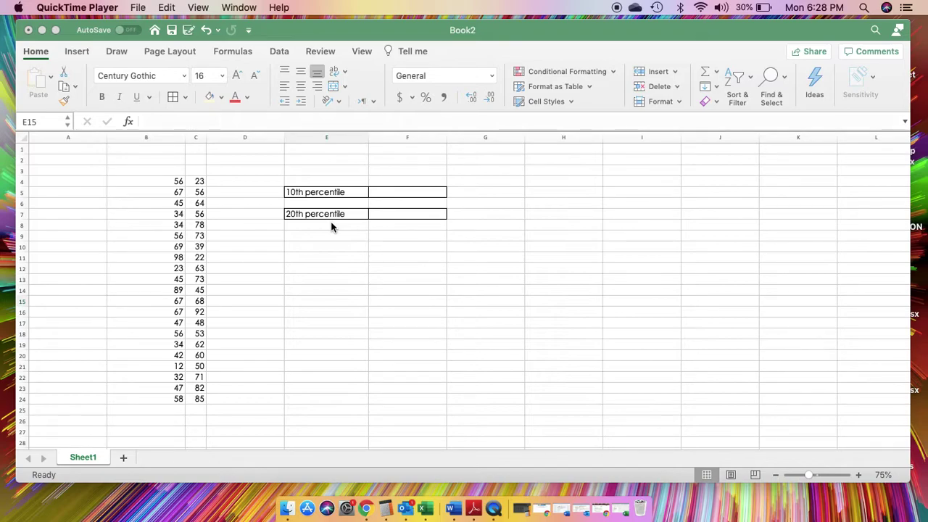
Step: Start a PERCENTILE formula in cell F5 beside the 10th percentile label, with B4:C24 as its array
click(390, 191)
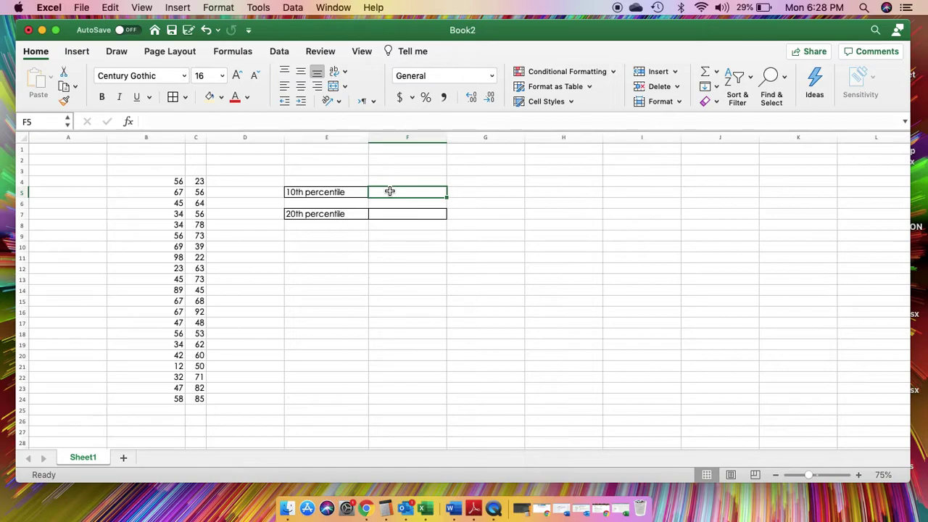
click(389, 192)
text(=)
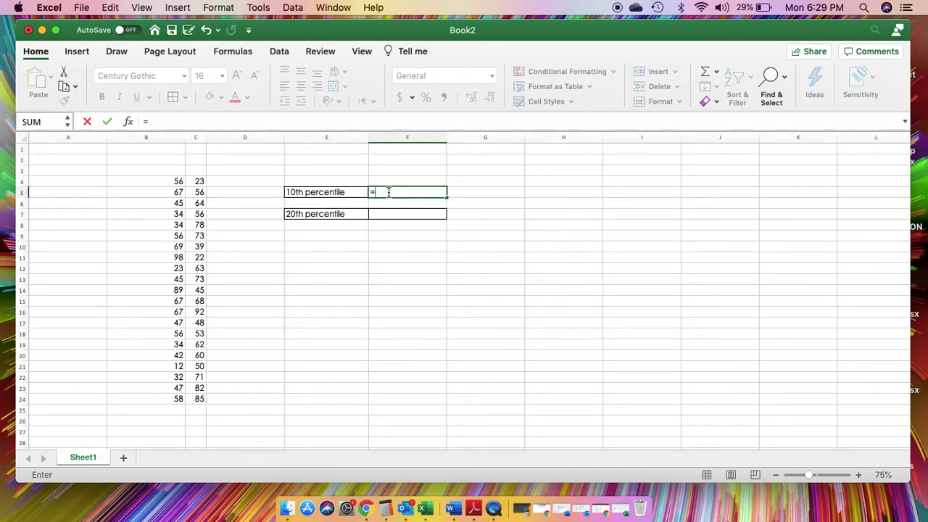
text(Per)
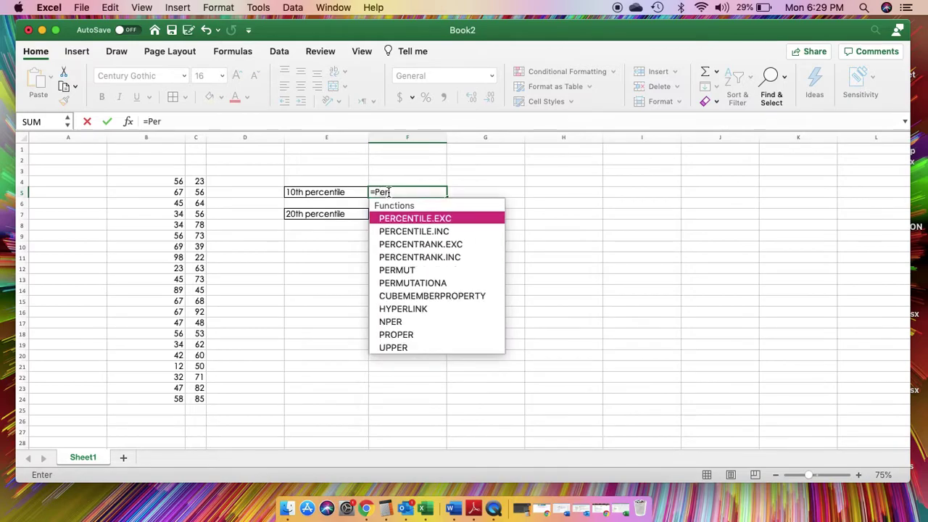
scroll(424, 287, down, 2)
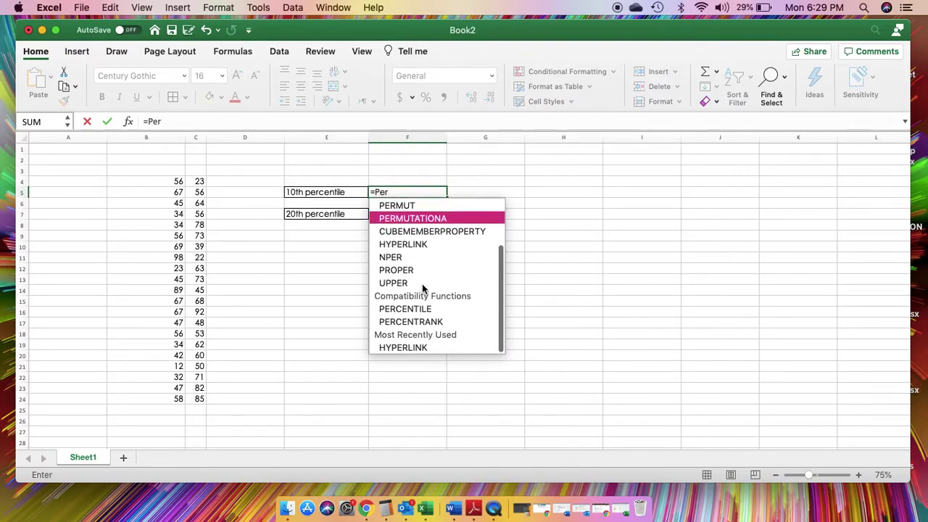
click(425, 309)
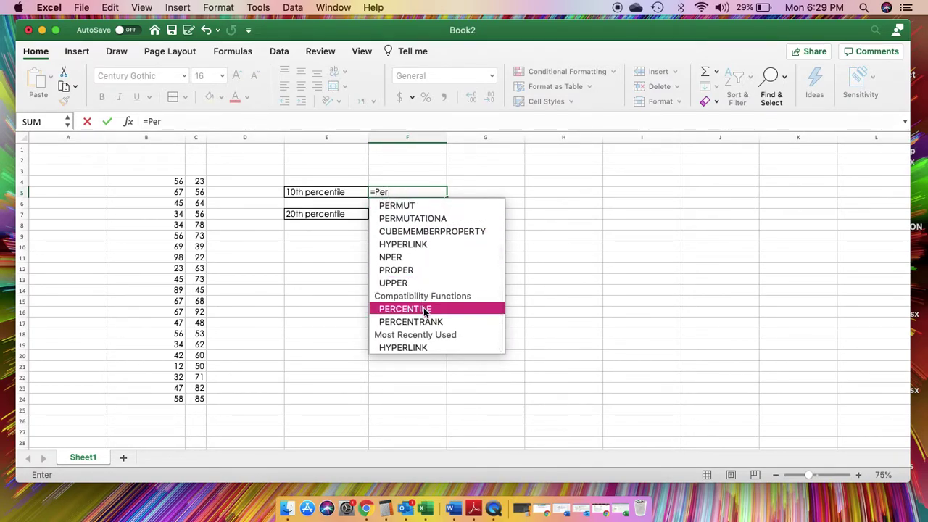
double_click(424, 309)
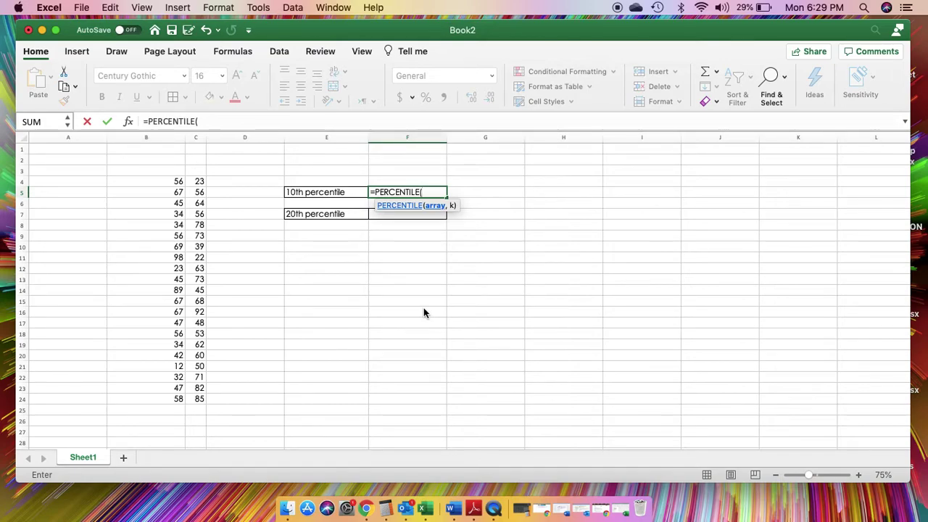
drag(169, 181, 186, 401)
key(Return)
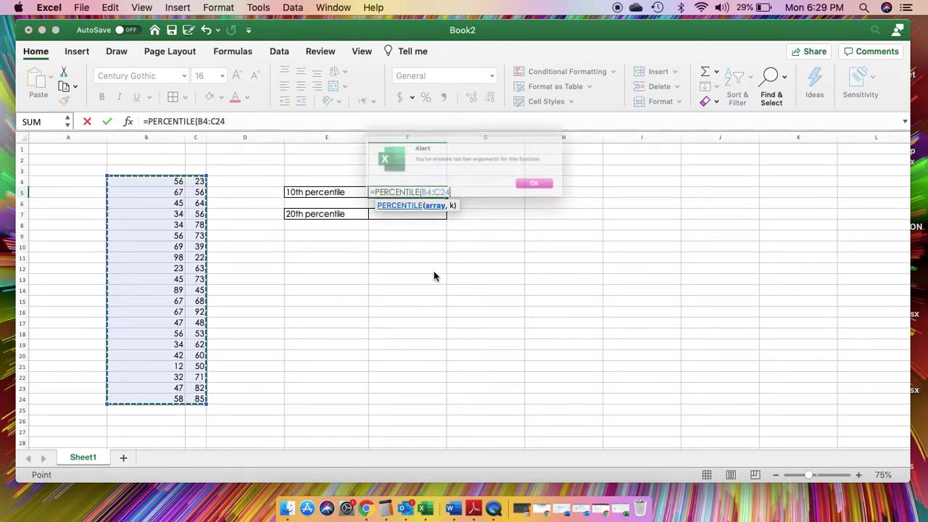
click(562, 195)
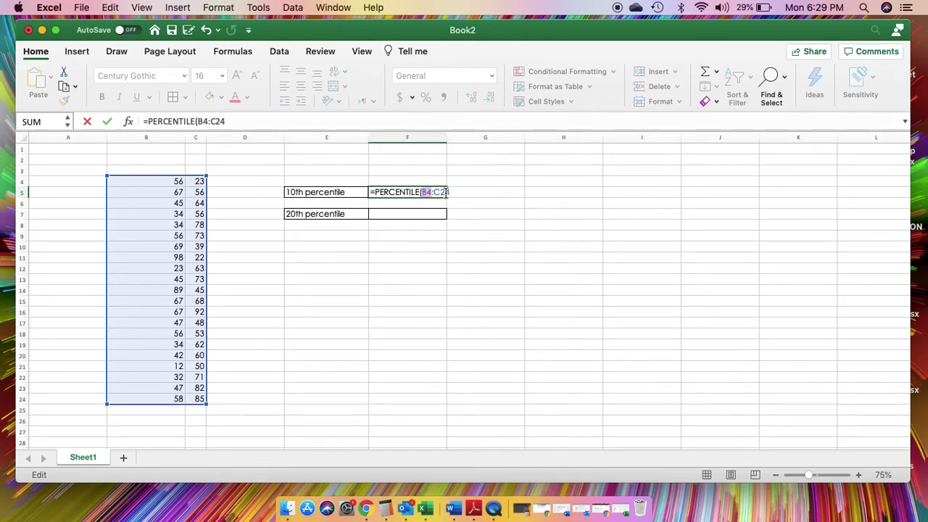
Step: Complete the PERCENTILE formula in F5 with a k value of .10 and a closing parenthesis
click(279, 124)
text(,)
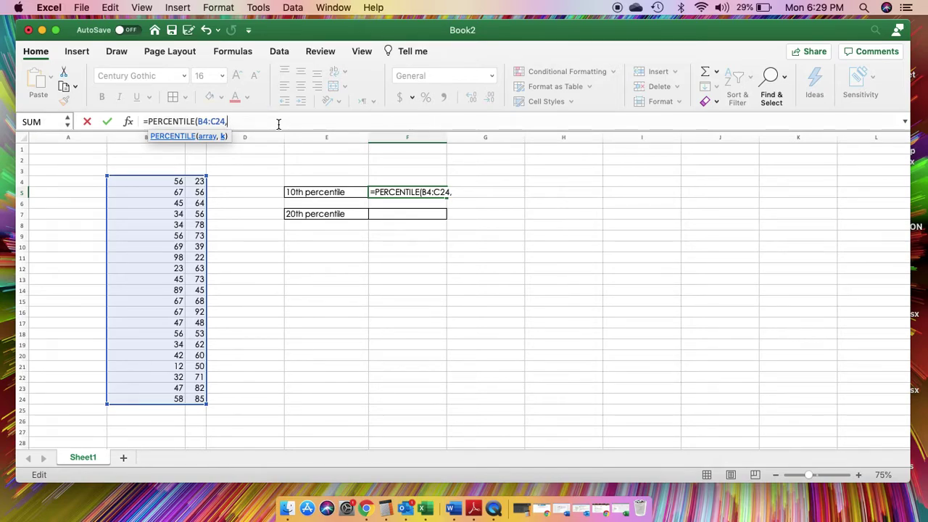
text(.10))
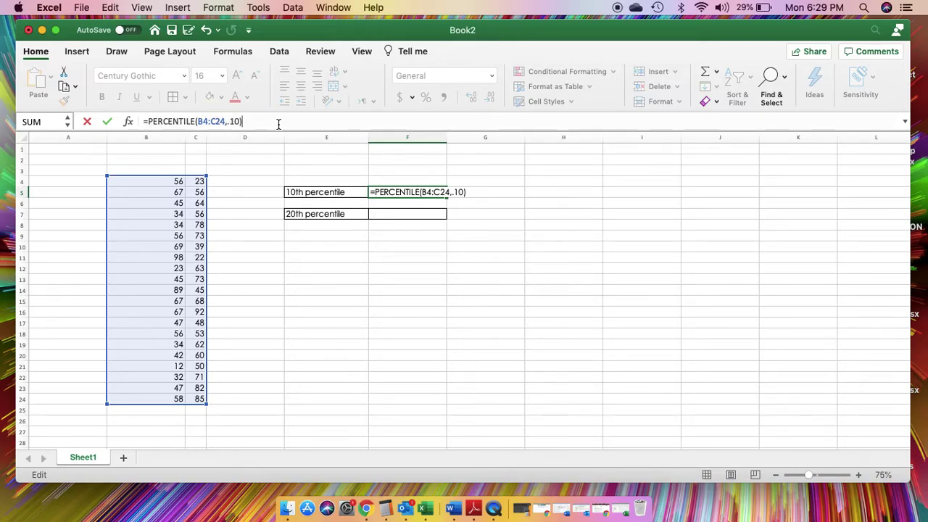
drag(261, 119, 143, 119)
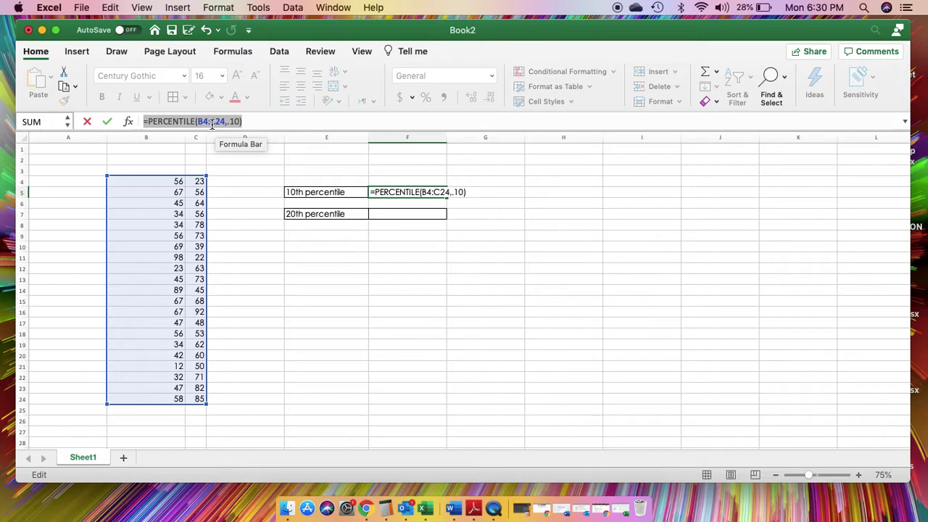
click(252, 123)
key(Return)
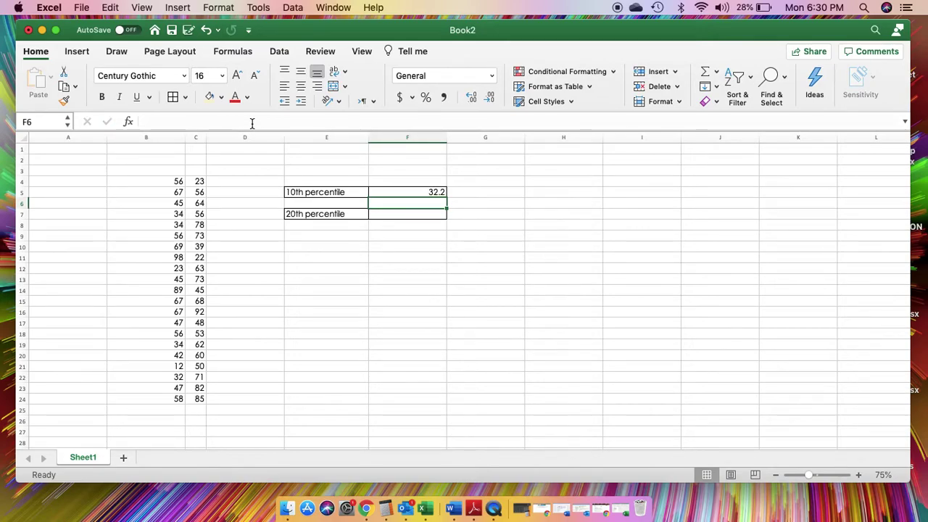
click(388, 191)
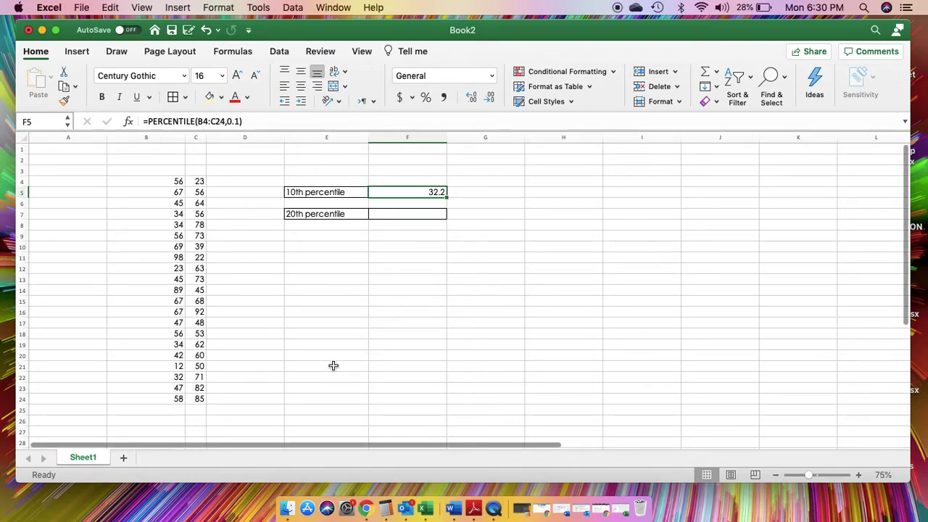
Step: Start a PERCENTILE formula in cell F7 beside the 20th percentile label, with B4:C24 as its array
click(403, 215)
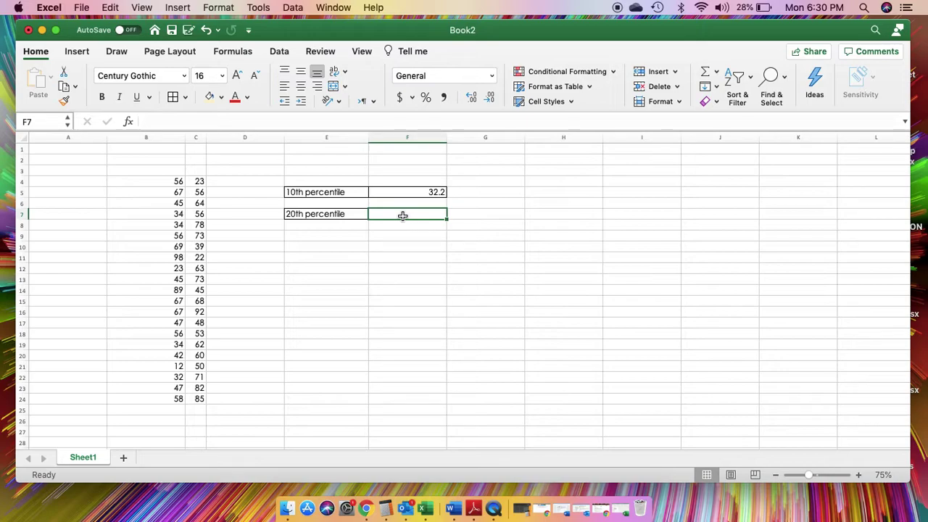
text(=)
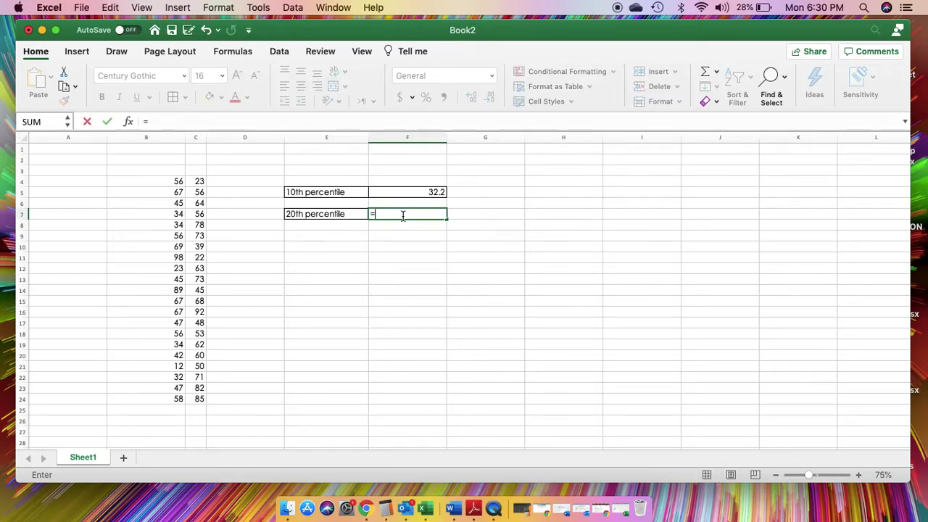
text(PER)
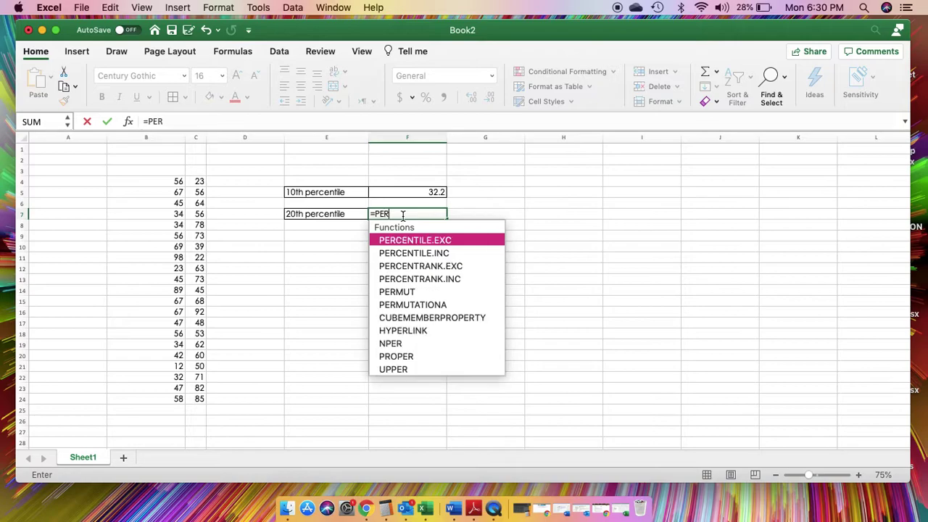
scroll(427, 331, down, 3)
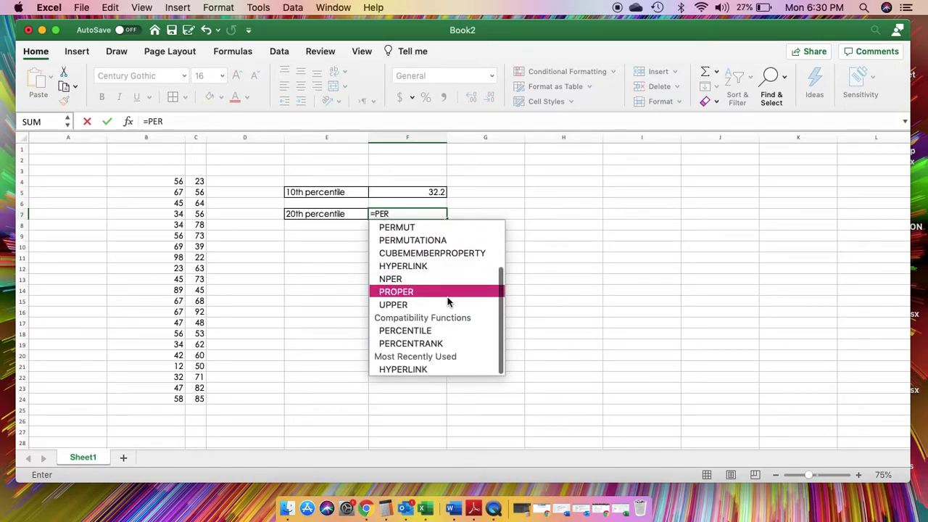
double_click(443, 332)
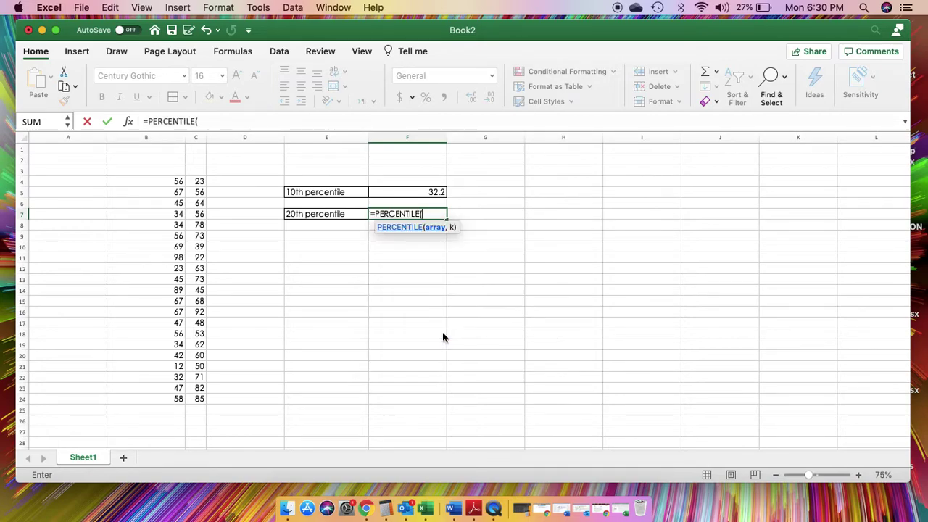
drag(153, 180, 193, 398)
Step: Complete the PERCENTILE formula in F7 with a k value of .20 and a closing parenthesis
click(227, 121)
text(,)
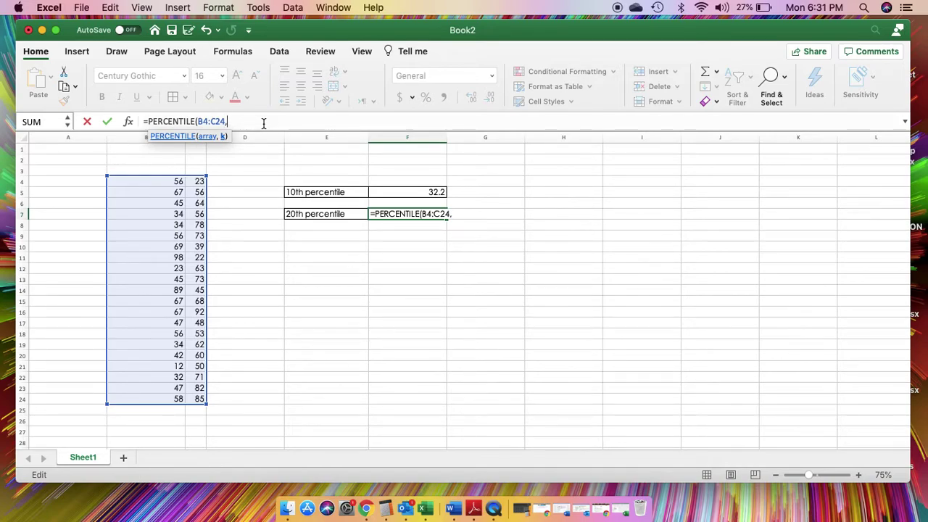
text(.20))
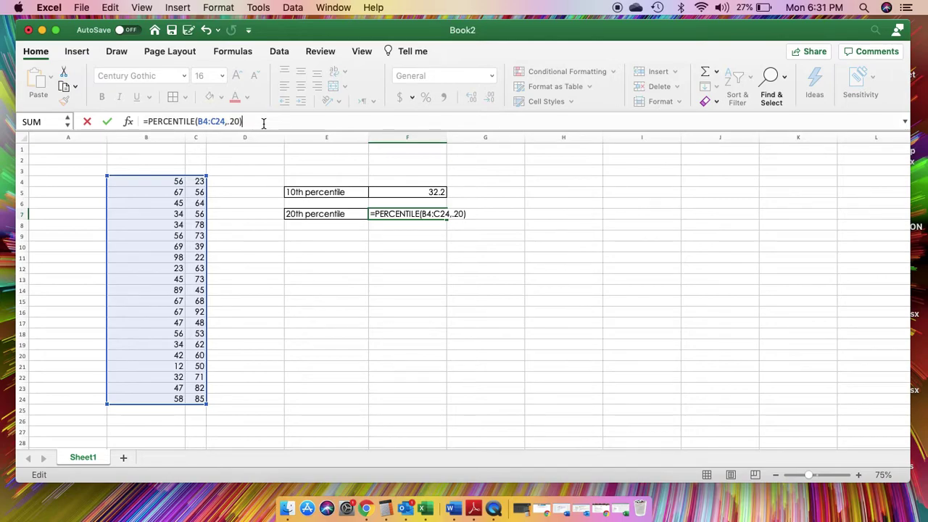
key(Return)
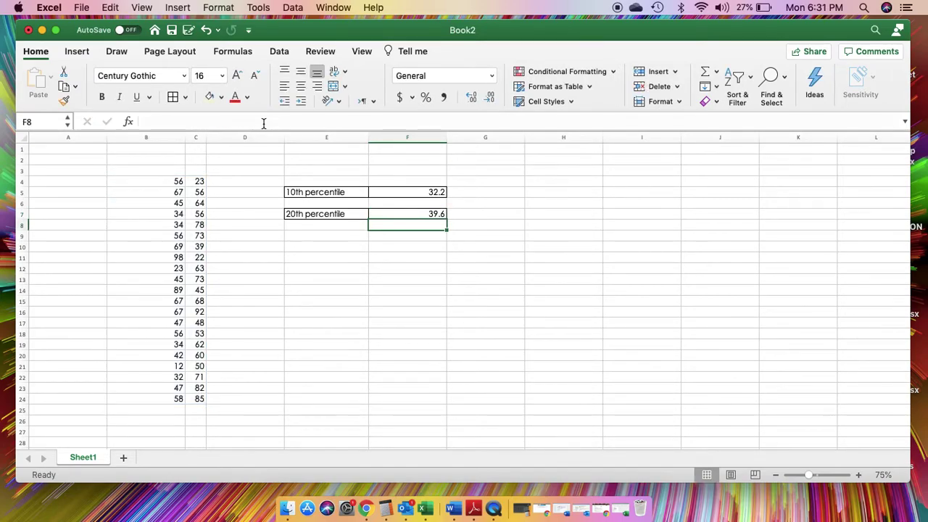
Step: Review the 20th percentile formula in F7 and highlight its source data in B4:C24
click(392, 214)
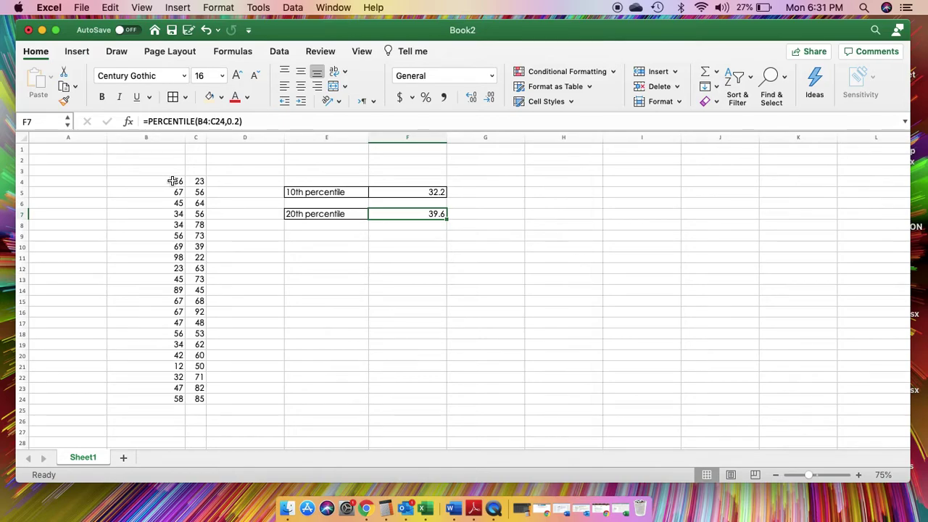
drag(172, 181, 190, 181)
drag(181, 313, 198, 399)
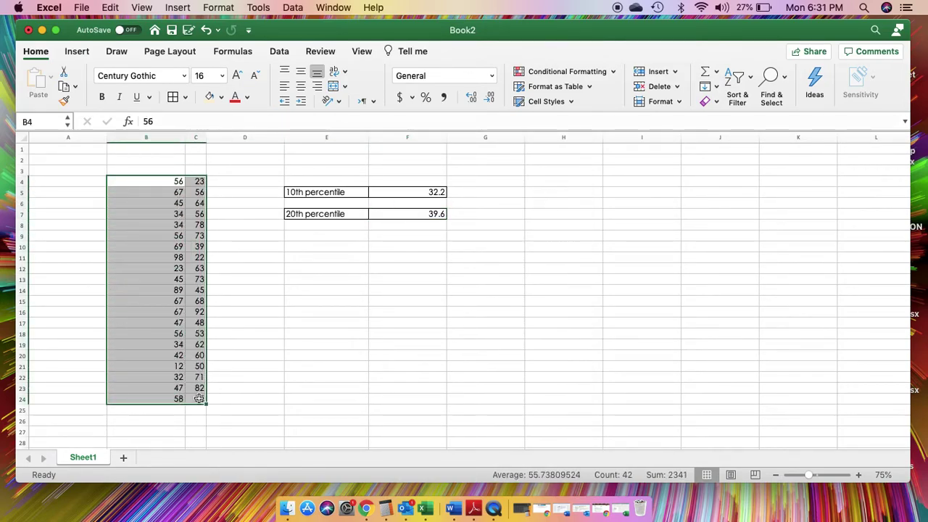